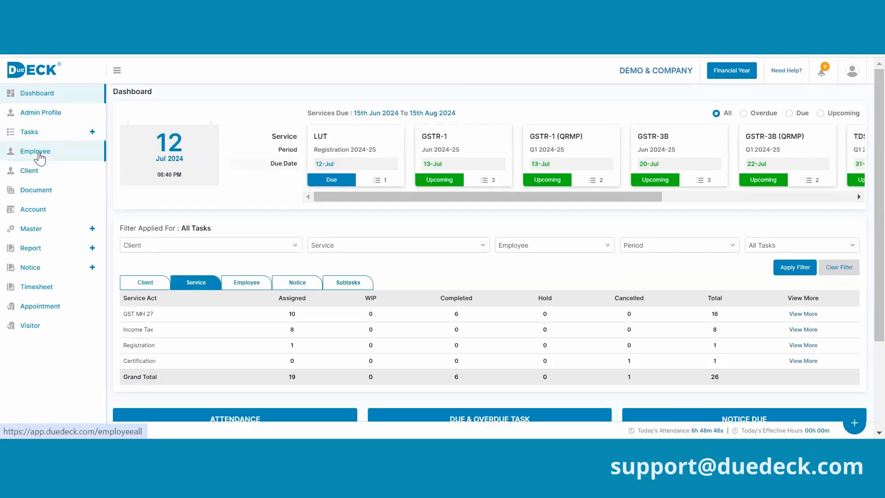
- Go from the dashboard to the Employee list page via the sidebar
click(37, 152)
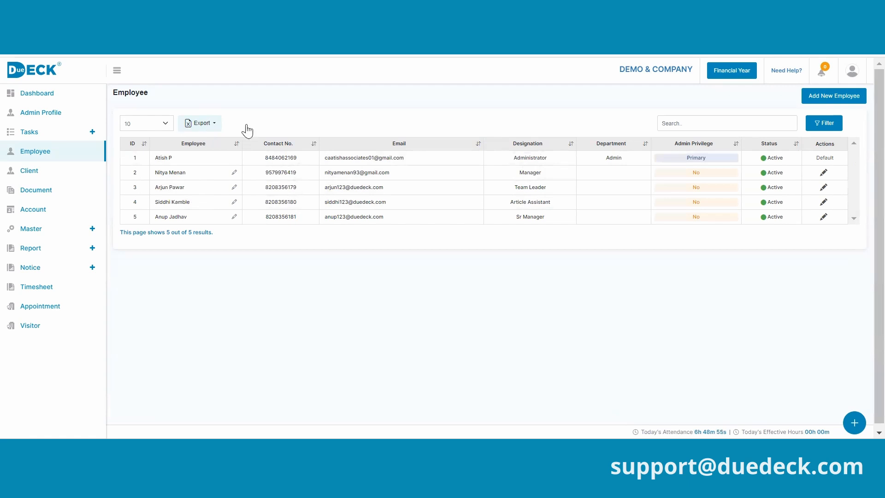
click(828, 125)
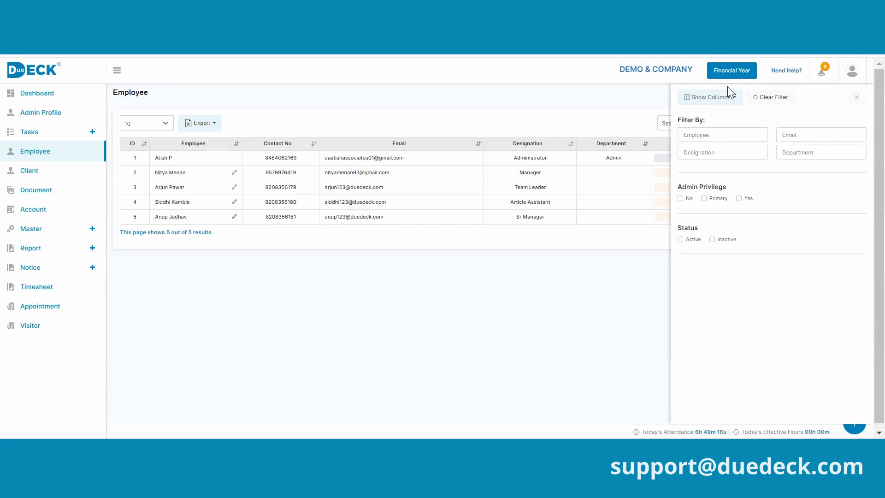
click(729, 101)
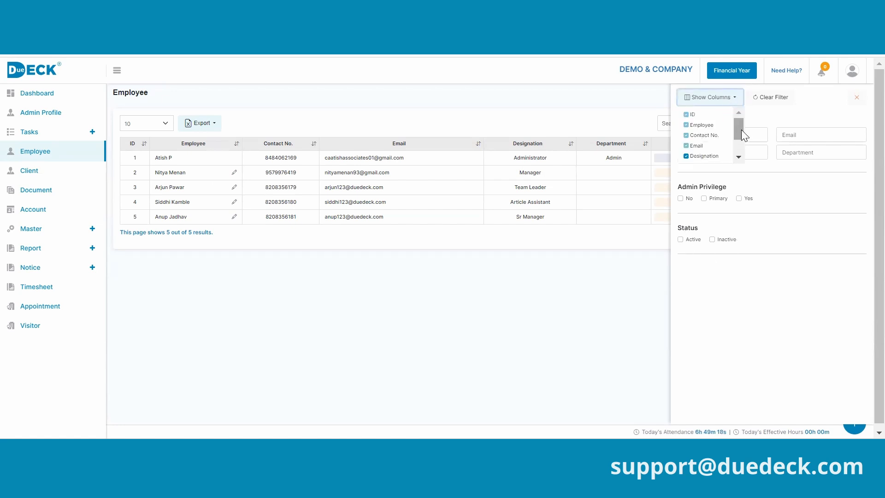
mouse_move(741, 126)
mouse_down()
mouse_move(742, 143)
mouse_move(743, 114)
mouse_move(746, 147)
mouse_move(736, 121)
mouse_up()
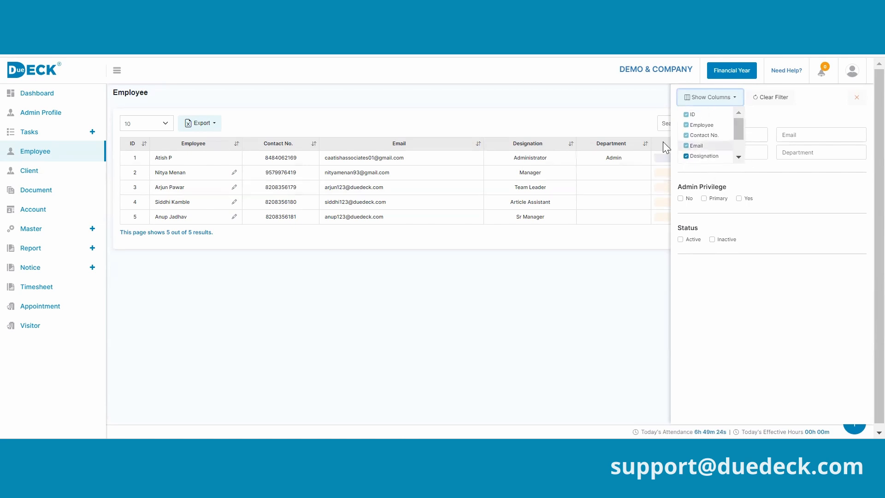
click(579, 131)
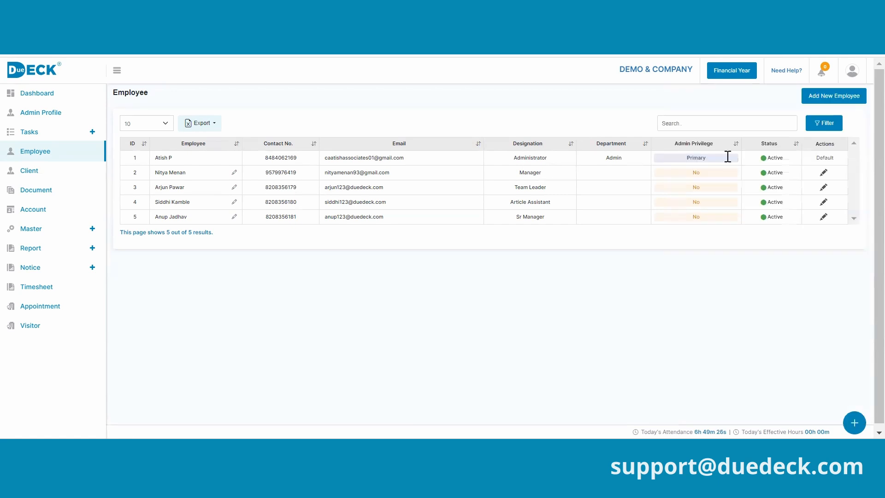
- Start a new employee record and note that Name and E-Mail are required
click(825, 98)
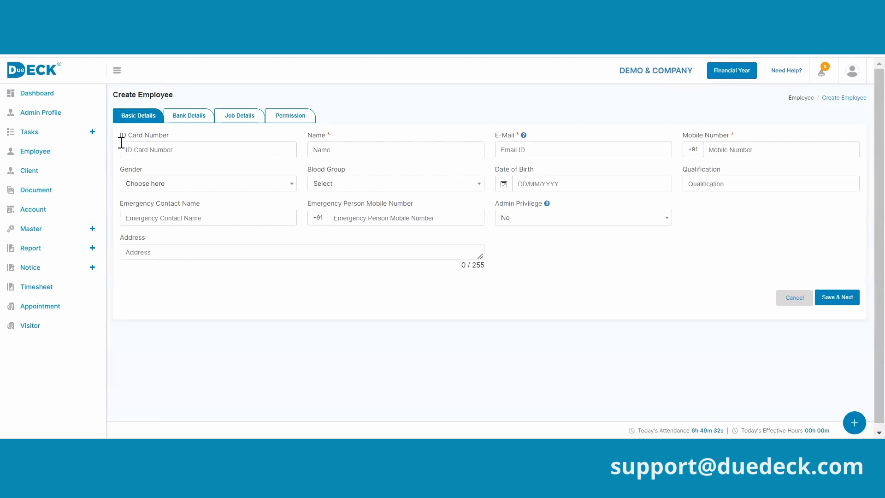
click(184, 148)
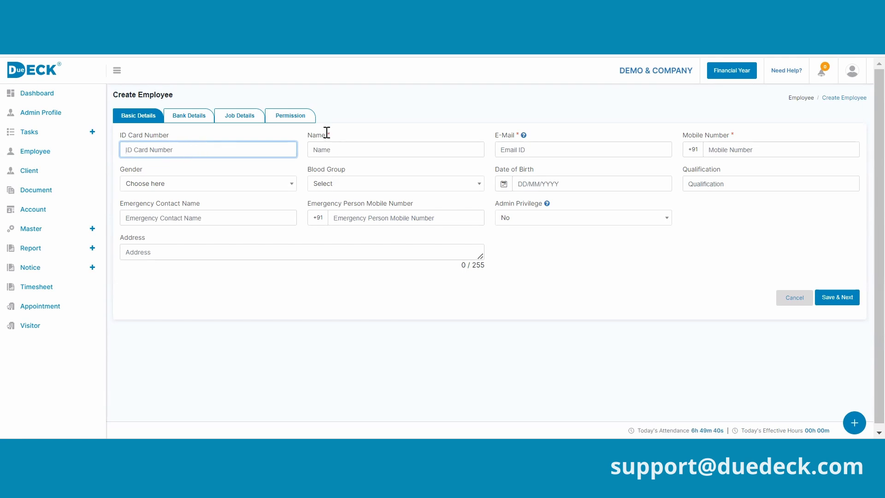
drag(327, 133, 333, 137)
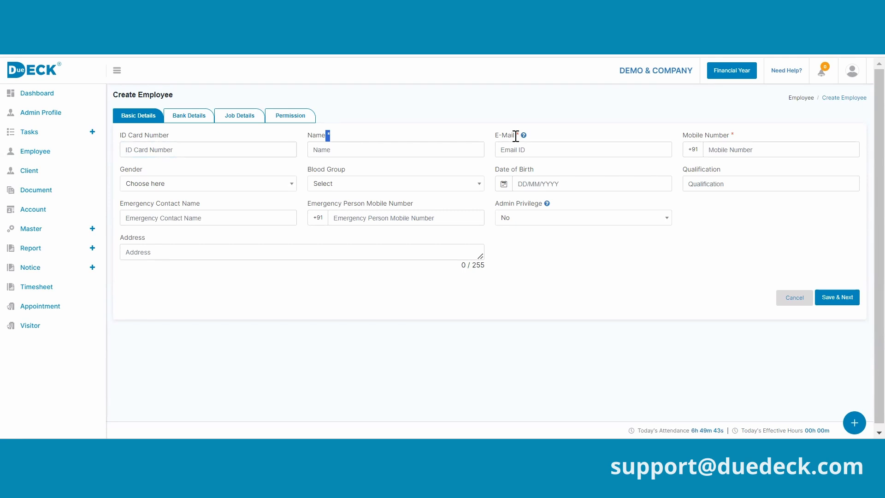
drag(515, 133, 518, 136)
- Fill in the employee's full name, login e-mail and mobile number on Basic Details
click(391, 148)
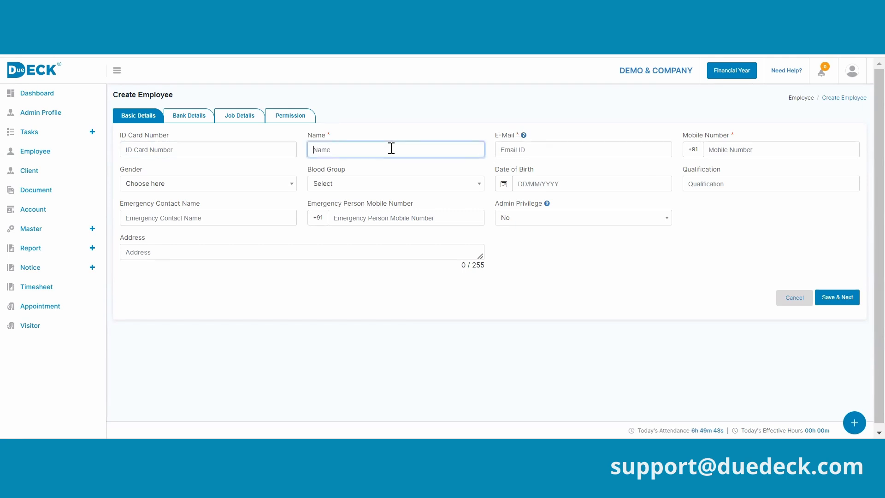
key(Tab)
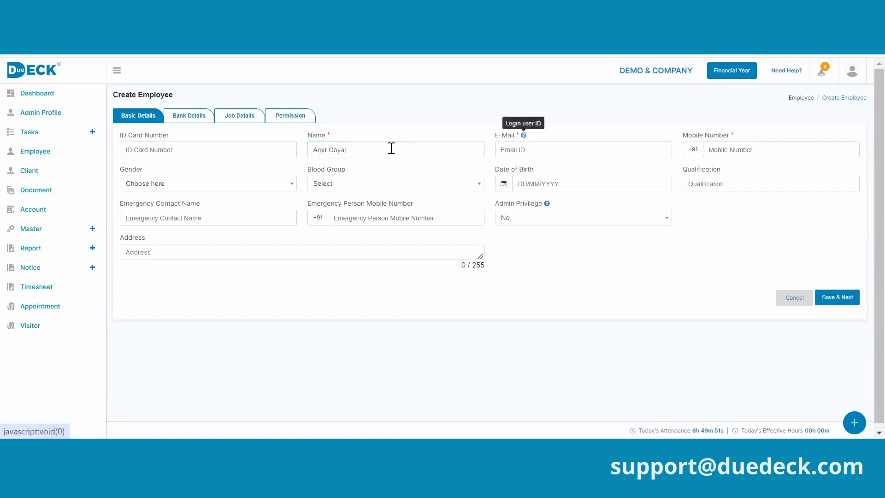
click(566, 150)
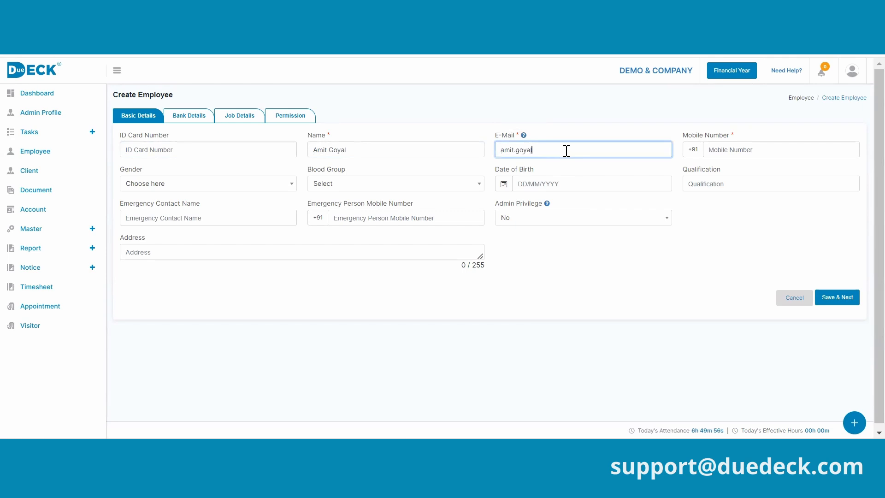
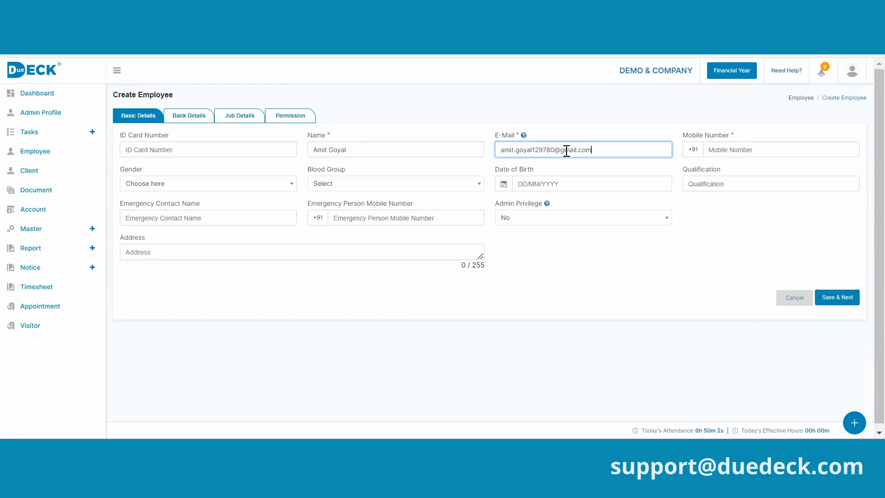
click(728, 149)
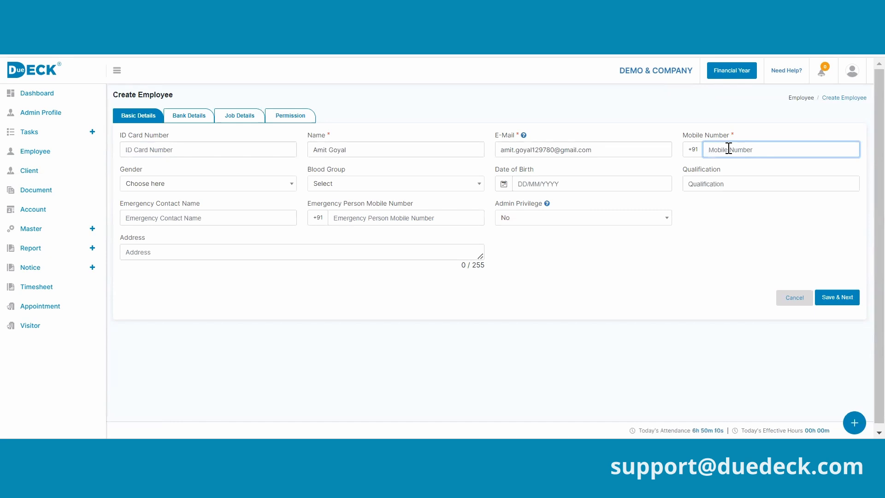
text(9999999999)
- Save the basic details with Save & Next and go to the Job Details form
click(837, 297)
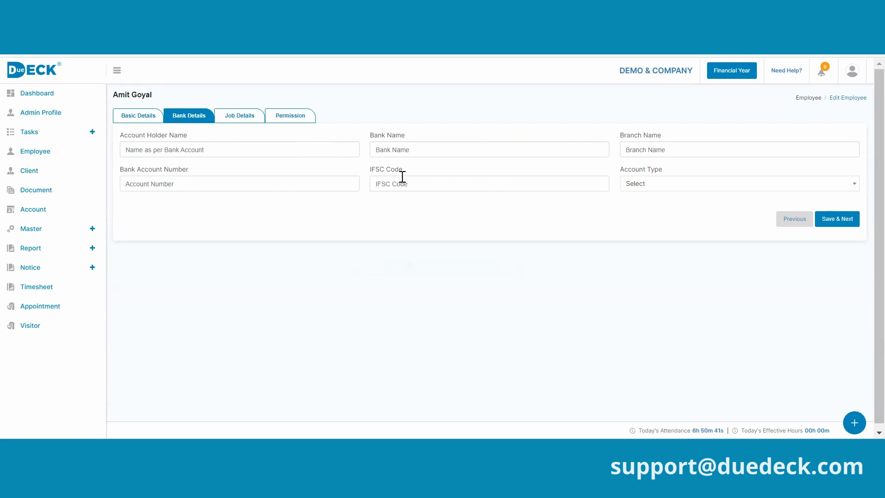
click(251, 119)
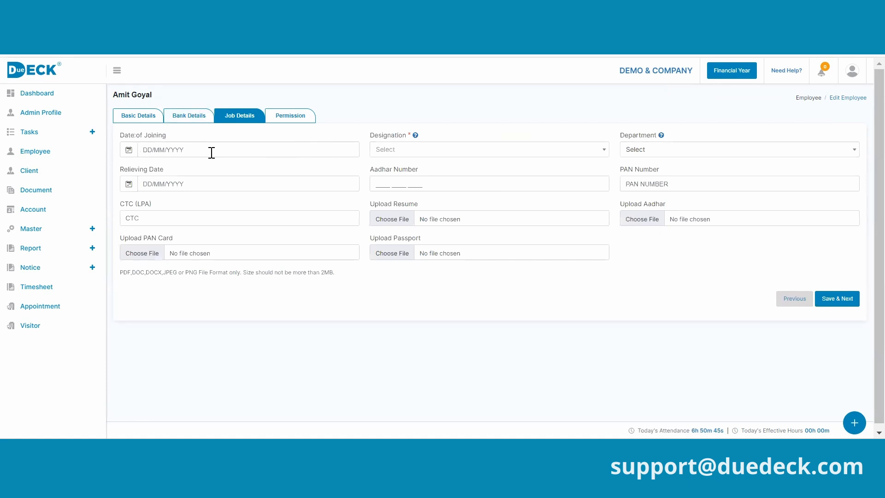
- Browse the designation and department lists, closing both without choosing a value
click(420, 149)
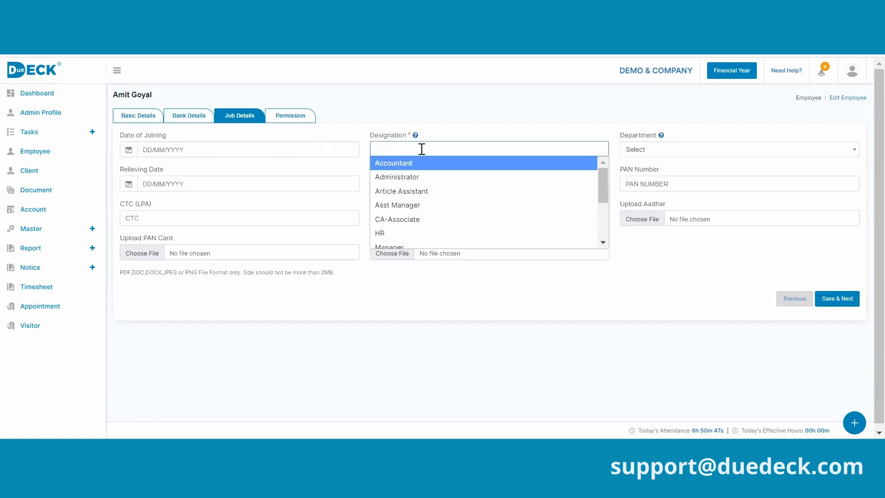
click(91, 228)
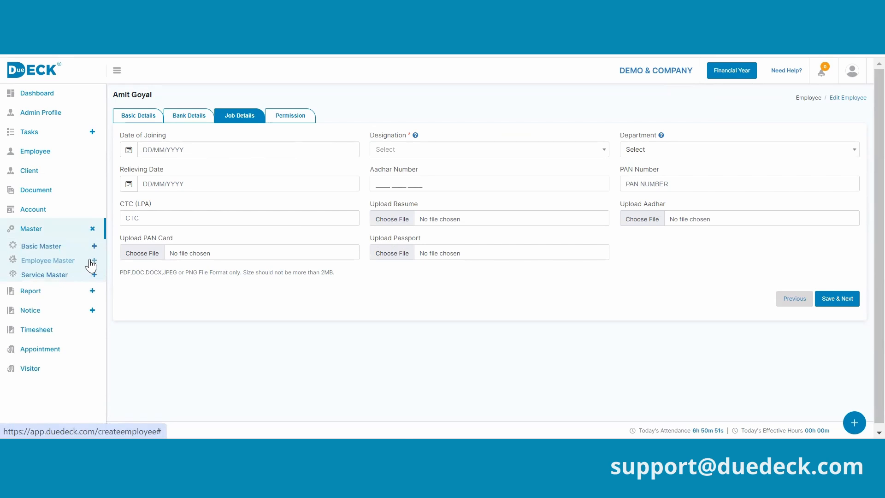
click(427, 150)
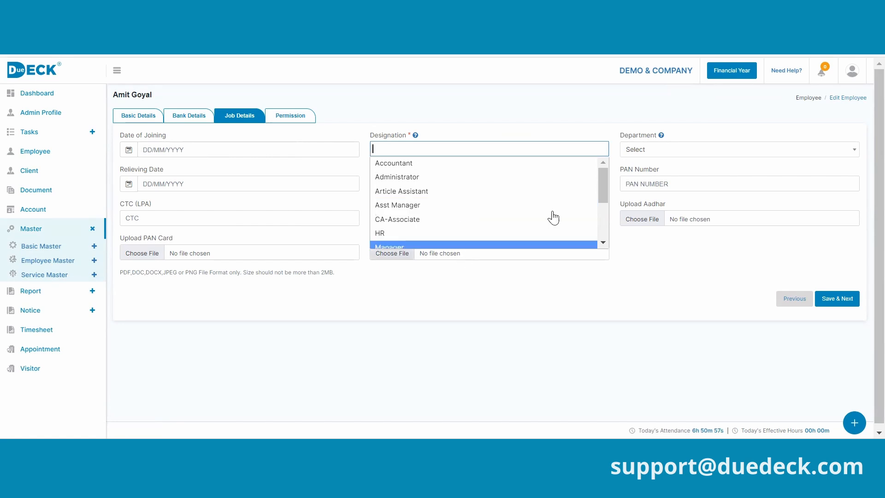
scroll(584, 192, down, 3)
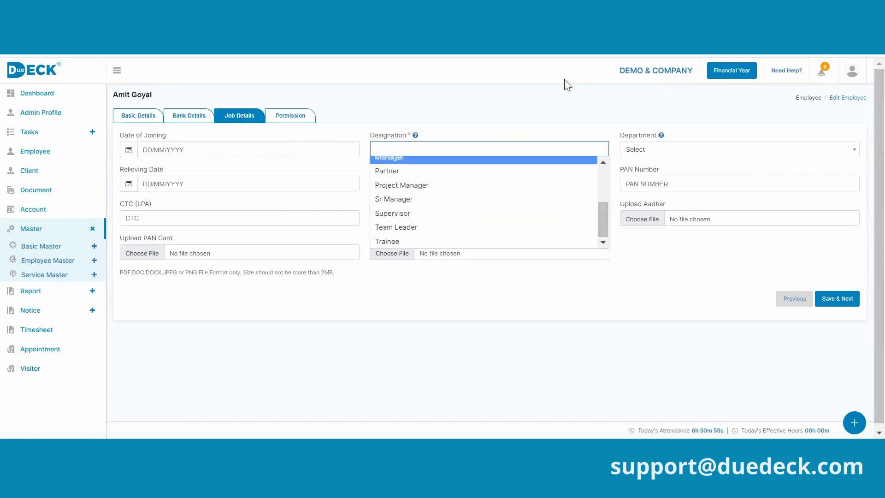
click(559, 103)
click(690, 150)
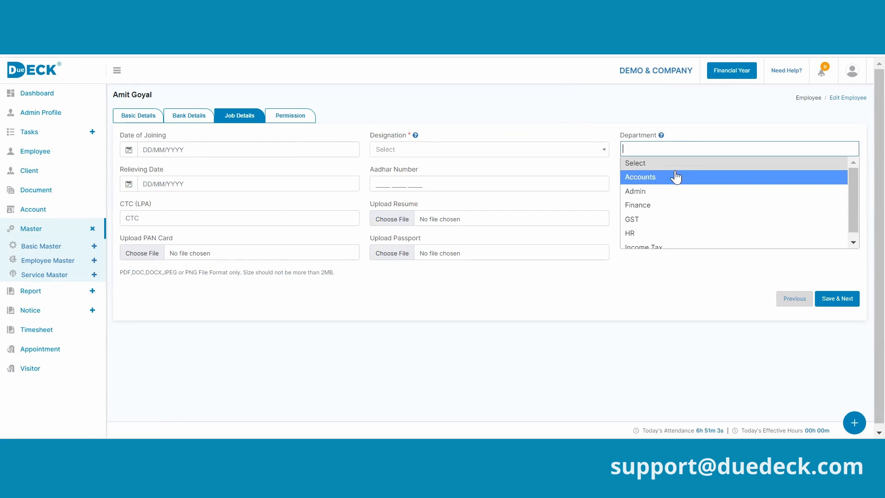
click(484, 124)
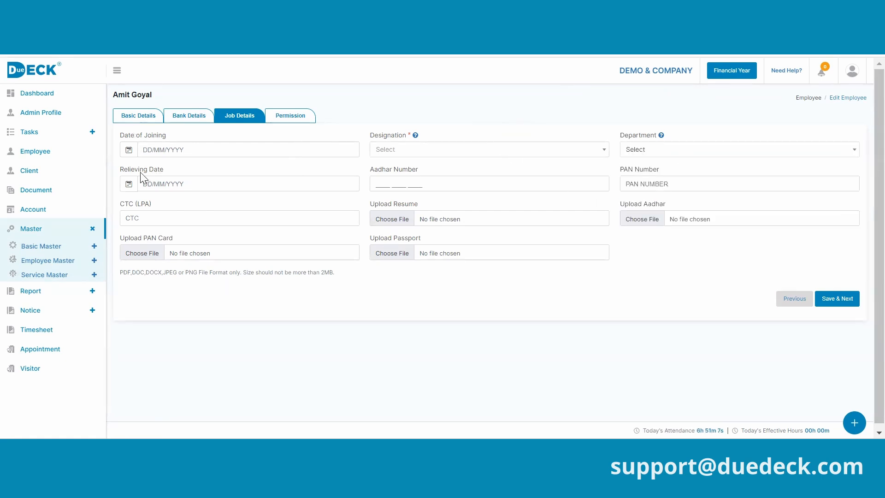
- Leave relieving date, Aadhar, PAN, CTC (LPA) and resume blank, moving to Permission
click(156, 172)
click(438, 186)
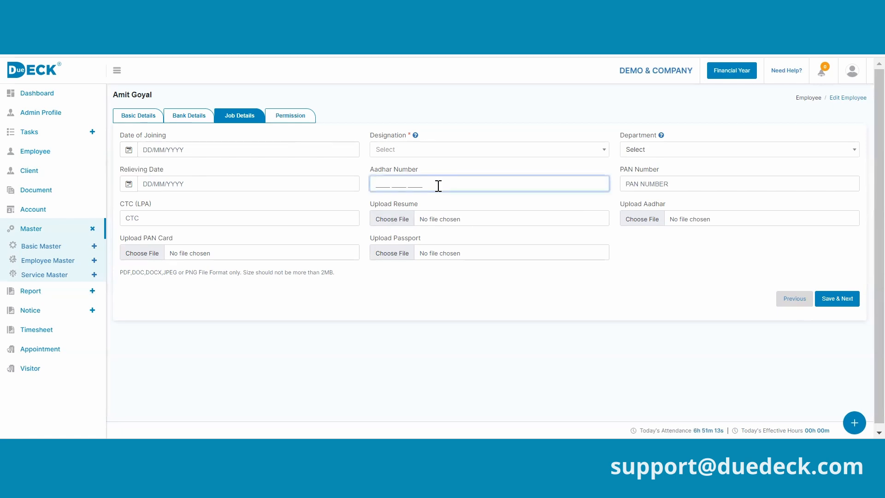
click(643, 185)
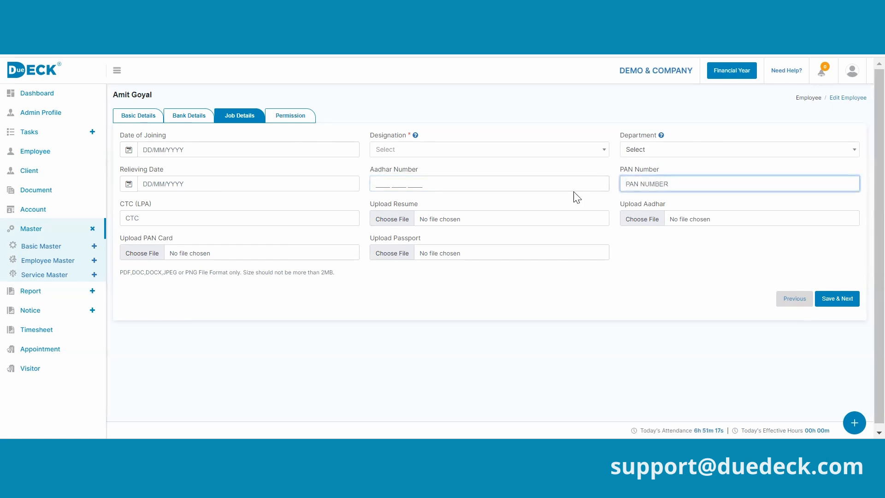
triple_click(145, 204)
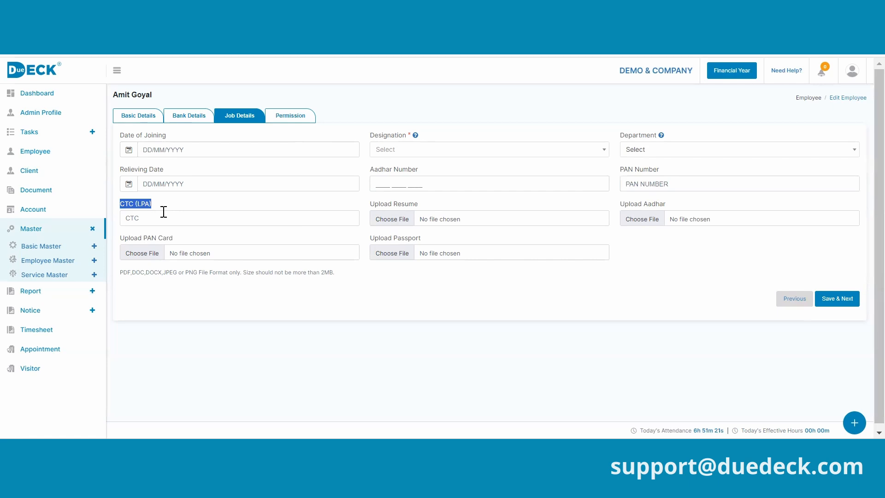
double_click(406, 203)
click(373, 206)
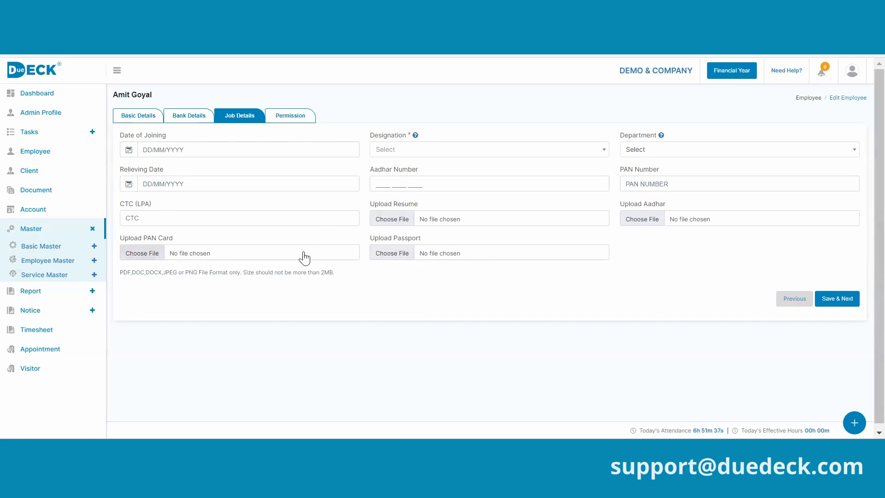
click(295, 119)
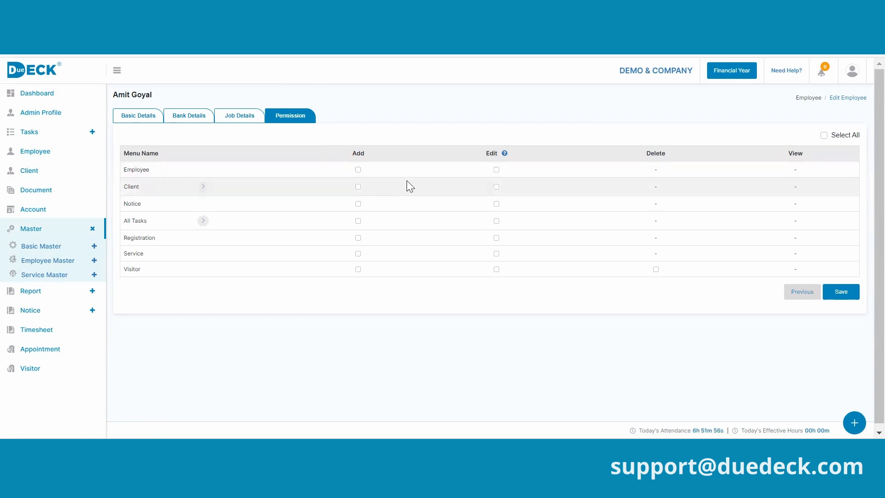
- Tick Add and Edit on the Employee row and expand the Client row
click(359, 170)
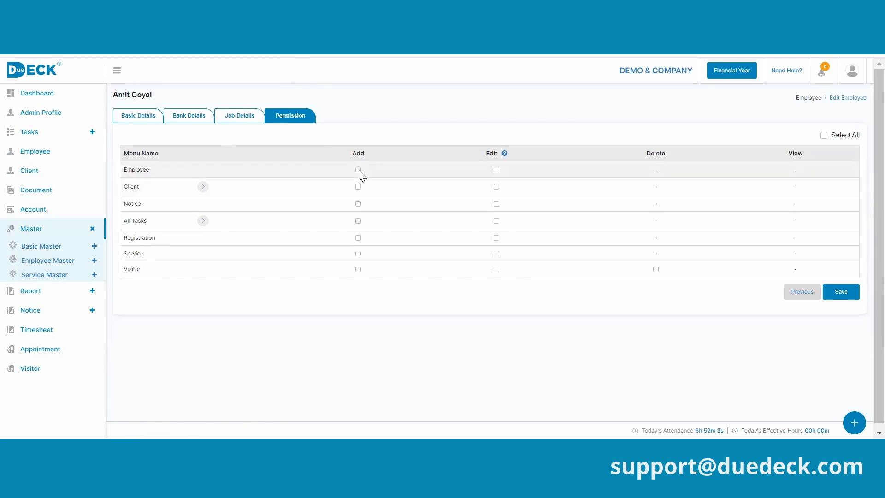
click(497, 170)
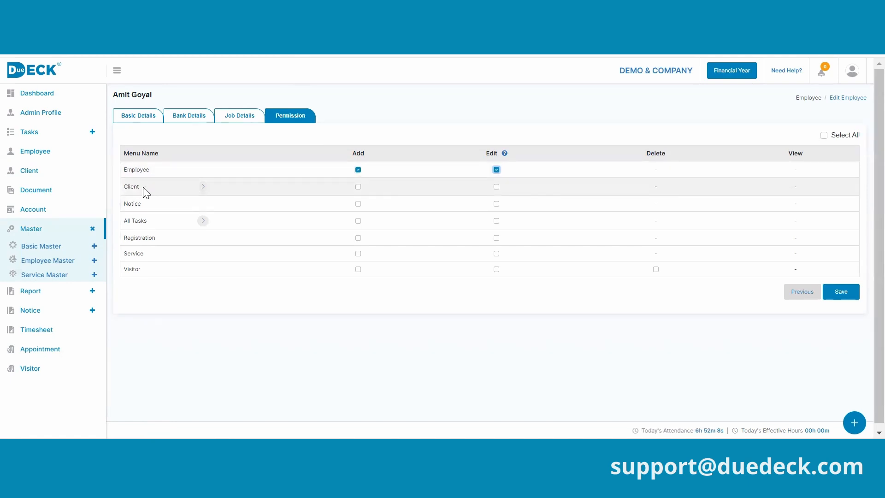
click(202, 187)
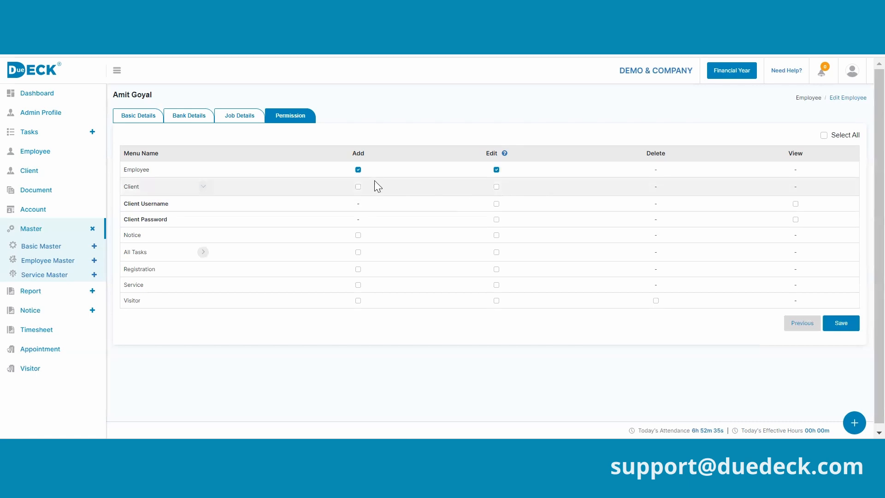
- Tick Add and Edit on the Client row
click(358, 187)
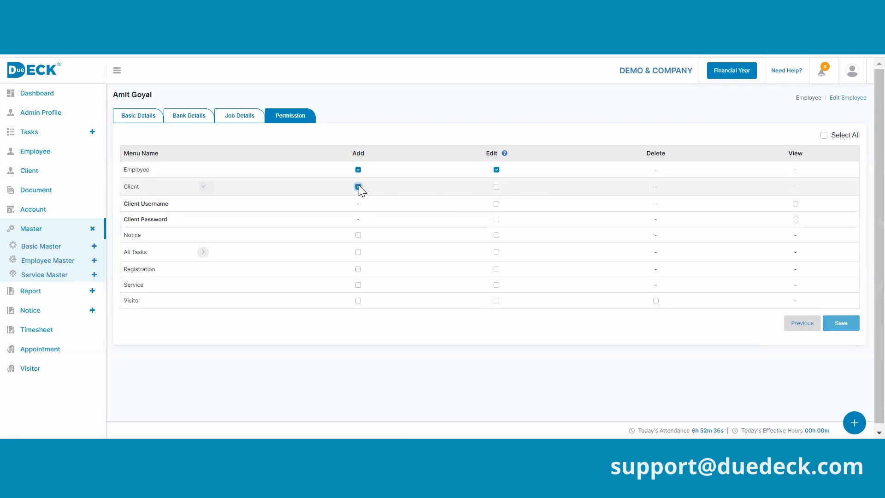
click(496, 187)
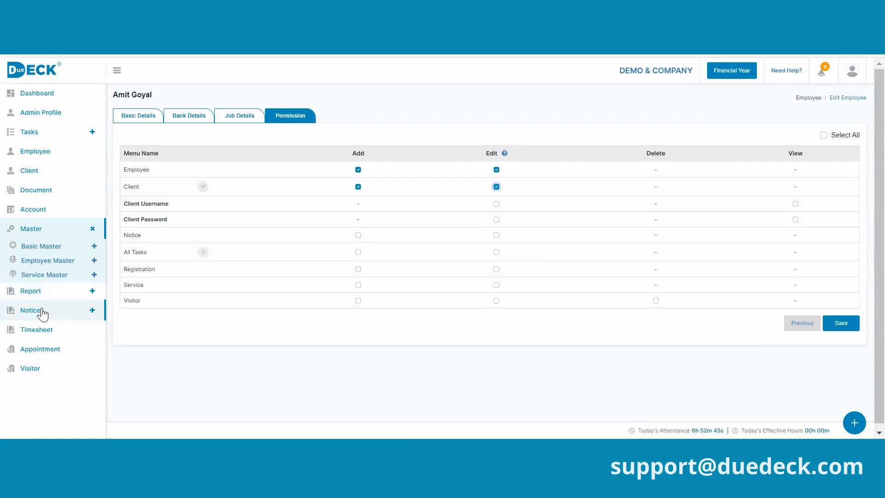
click(43, 132)
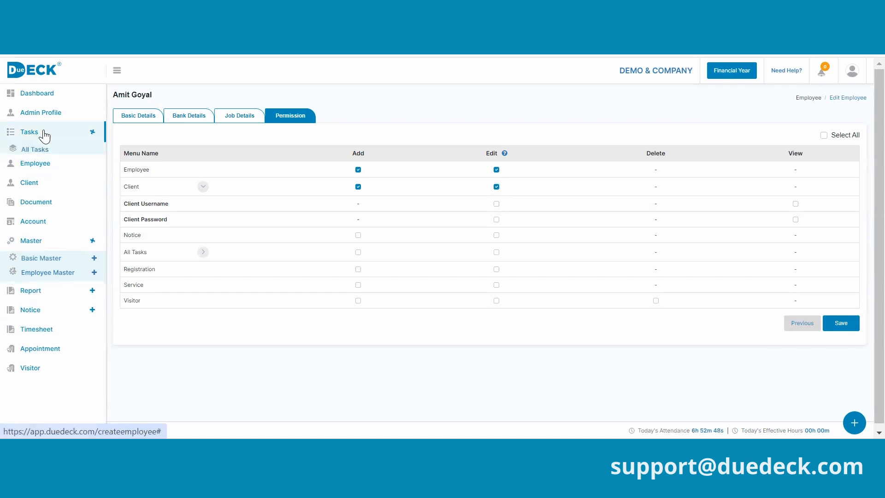
- Expand All Tasks to reveal Bulk Action, and inspect the Bulk Action and Registration rows
click(204, 253)
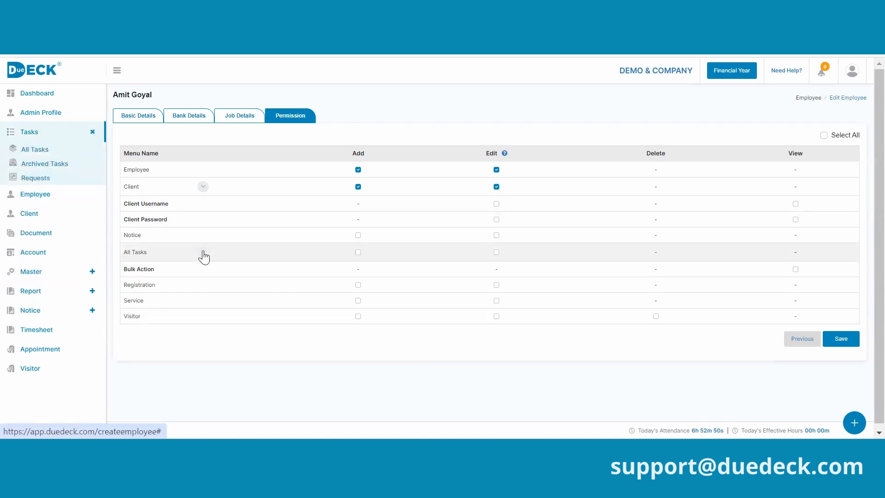
double_click(145, 271)
click(138, 270)
double_click(152, 270)
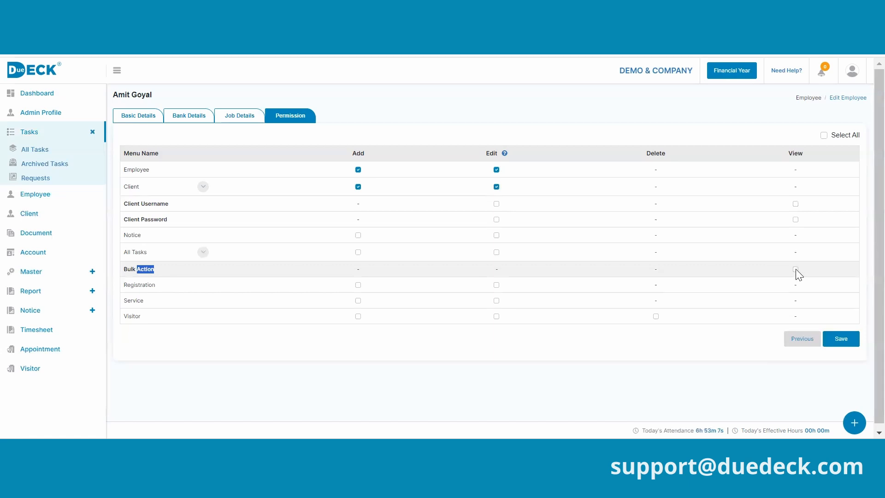
click(152, 285)
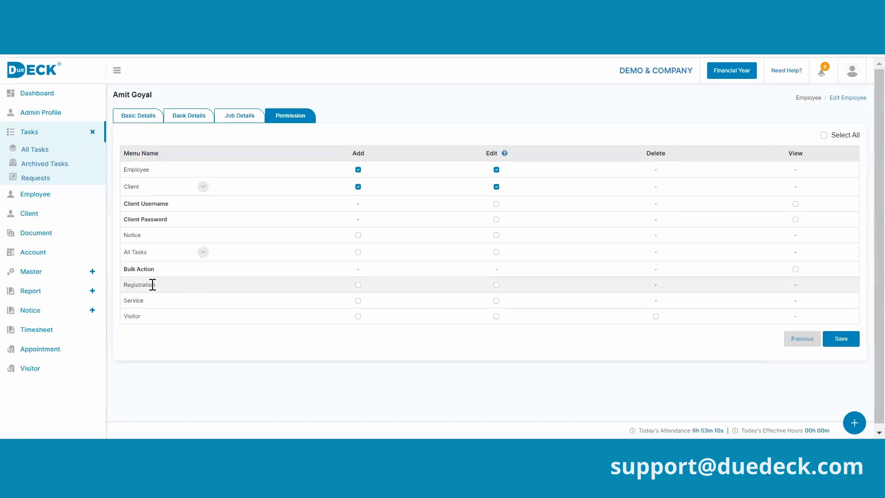
double_click(153, 284)
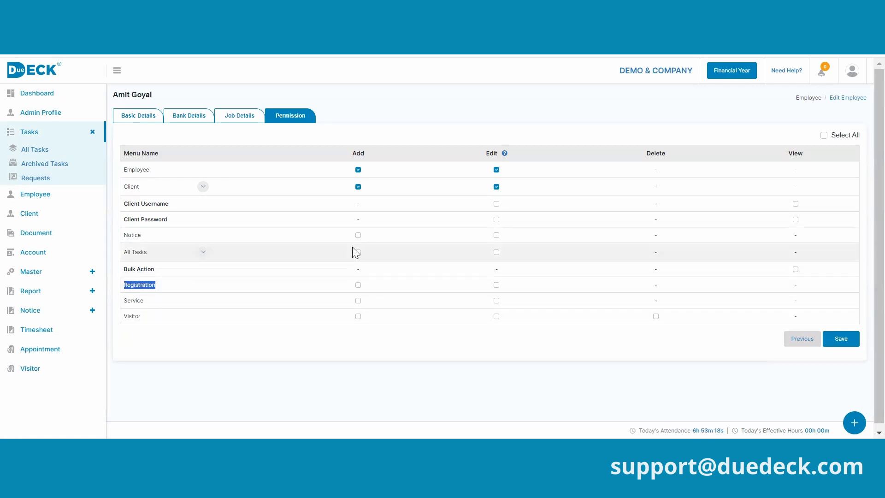
- Check Basic Details, then return to the Employee list showing the new employee as Inactive
click(139, 115)
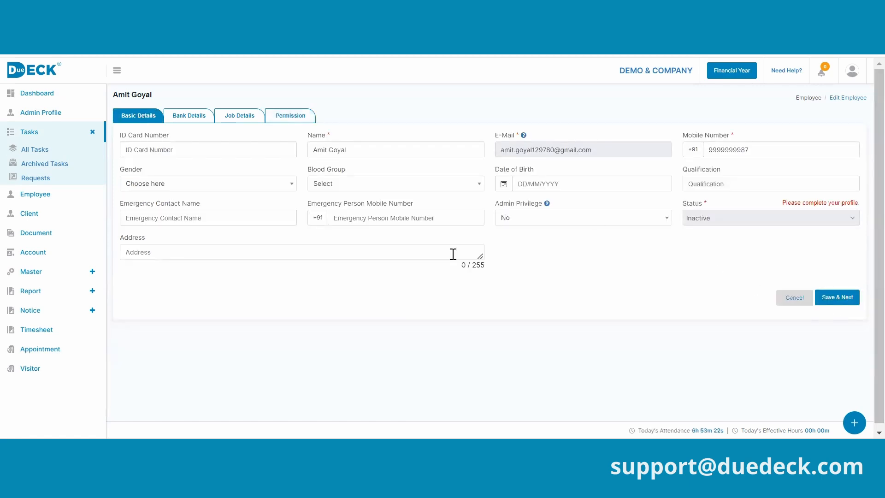
click(36, 198)
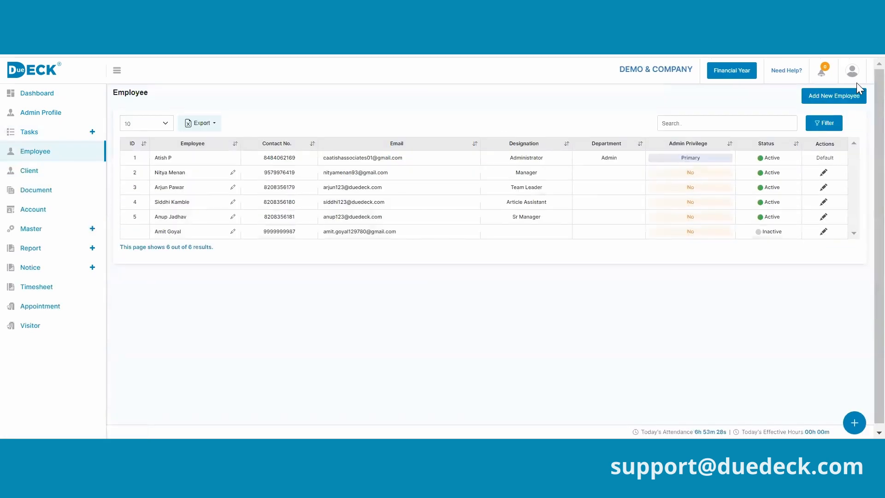
click(91, 229)
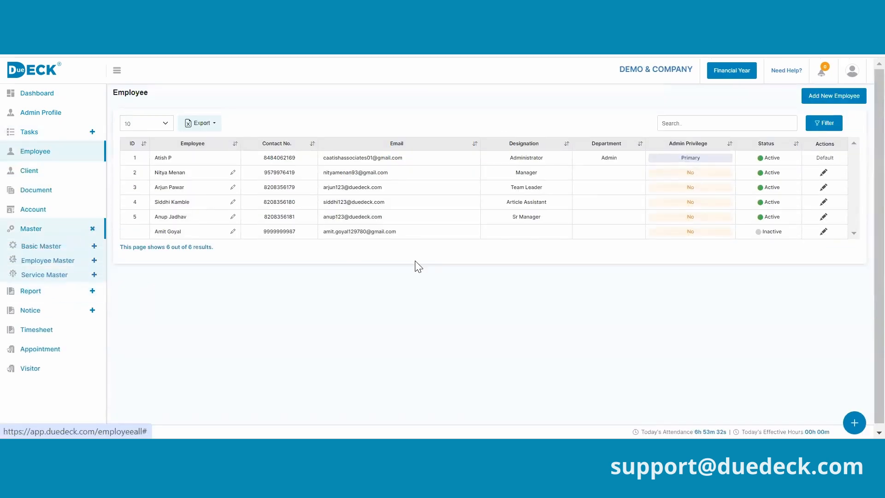